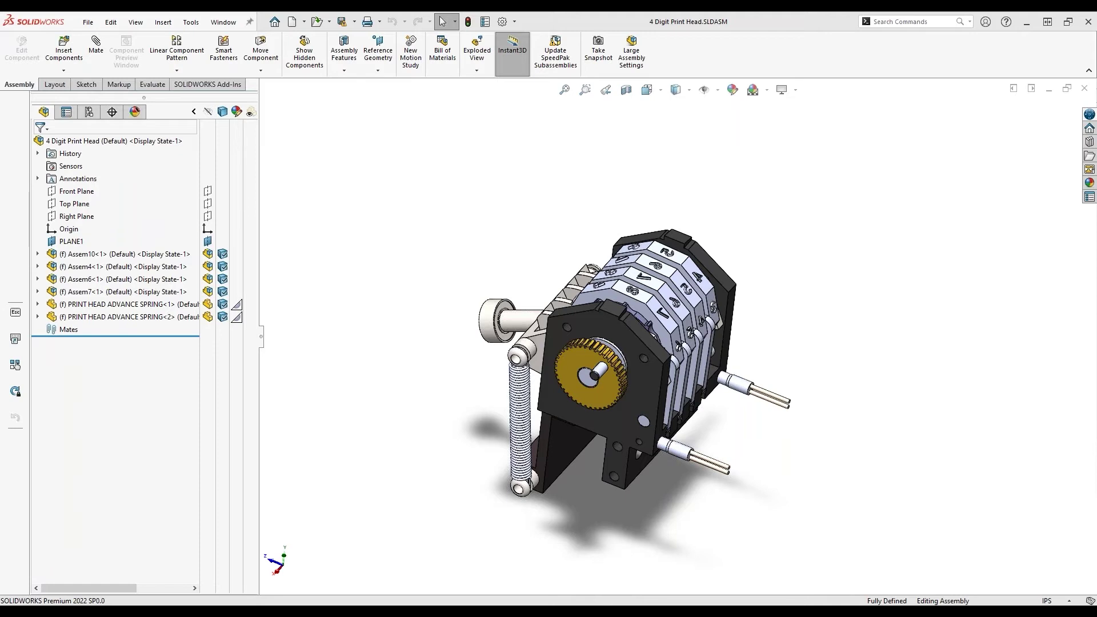
- Set the 4 Digit Print Head assembly spinning, then open the Tools menu for the QBuild Corporation commands
right_click_drag(683, 474, 659, 474)
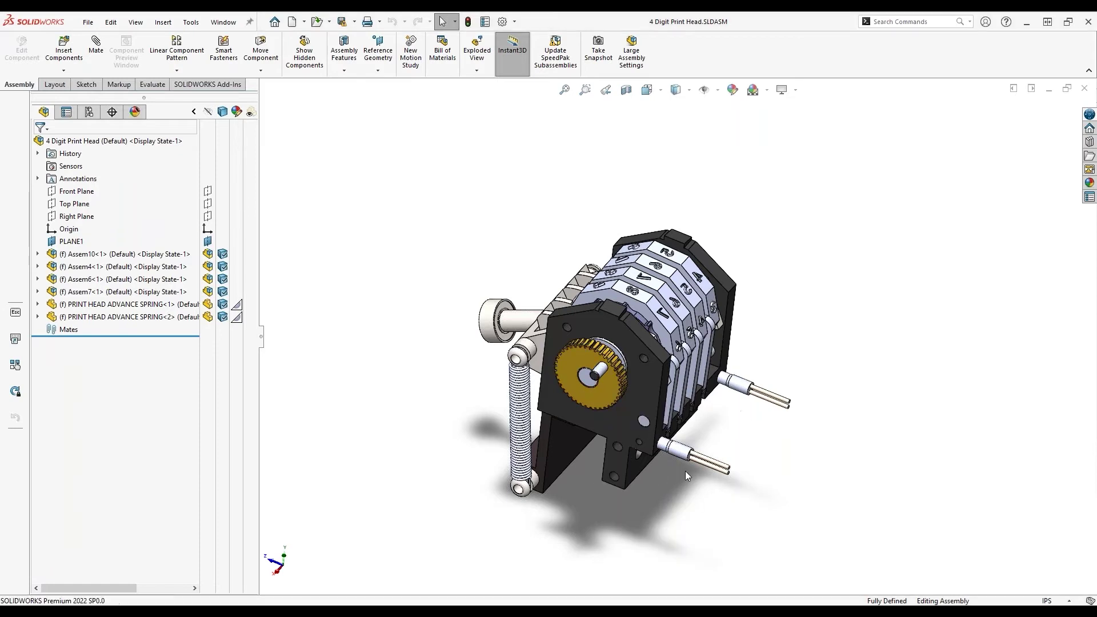
key("Left")
key("Left")
key("Left")
key("Left")
key("Left")
key("Left")
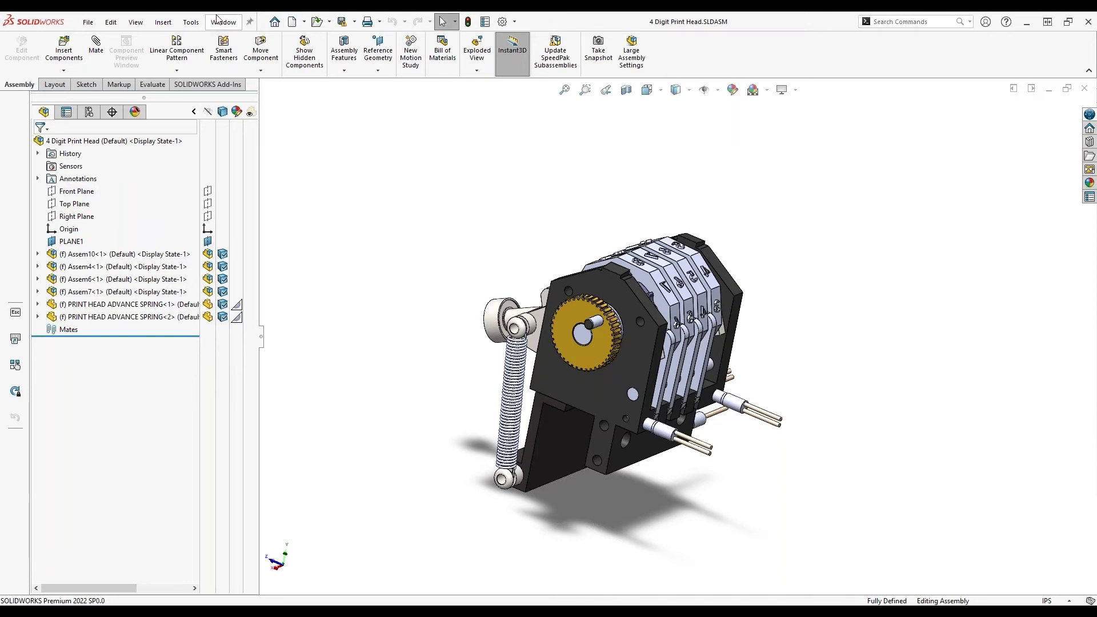
left_click(190, 22)
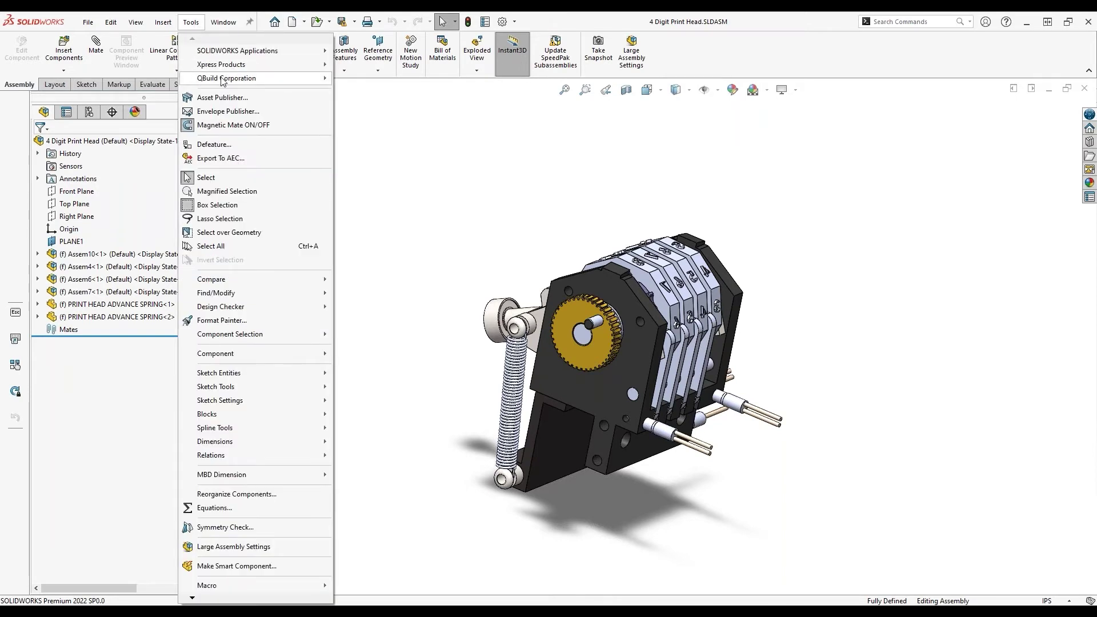
- Run 'Run CADLink - Std Bom' from the QBuild Corporation submenu to load the assembly's BOM
mouse_move(224, 78)
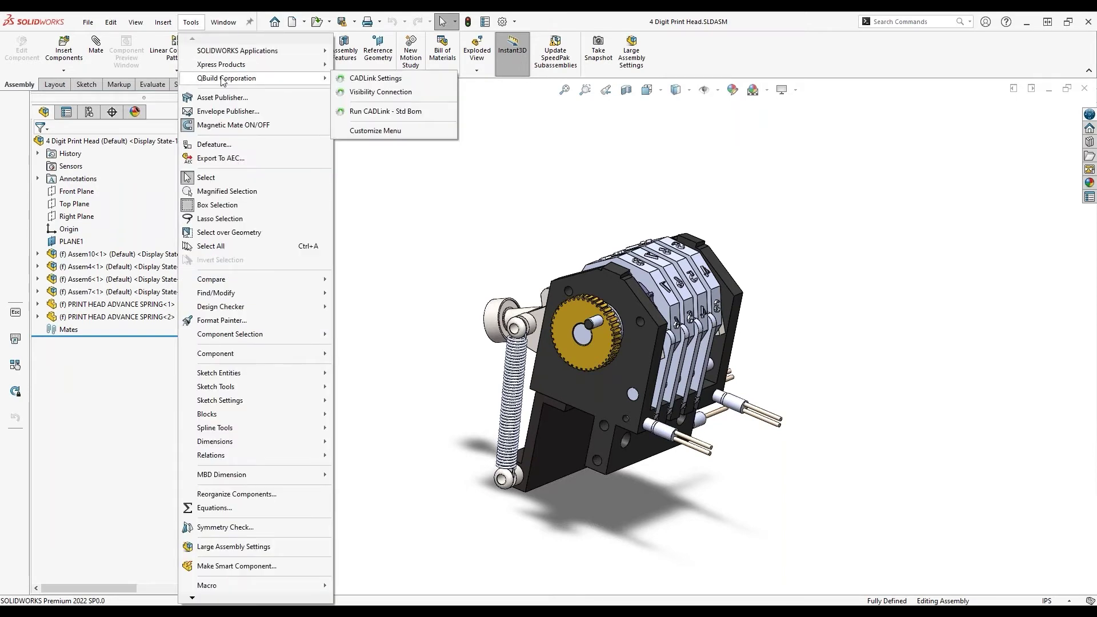
left_click(369, 112)
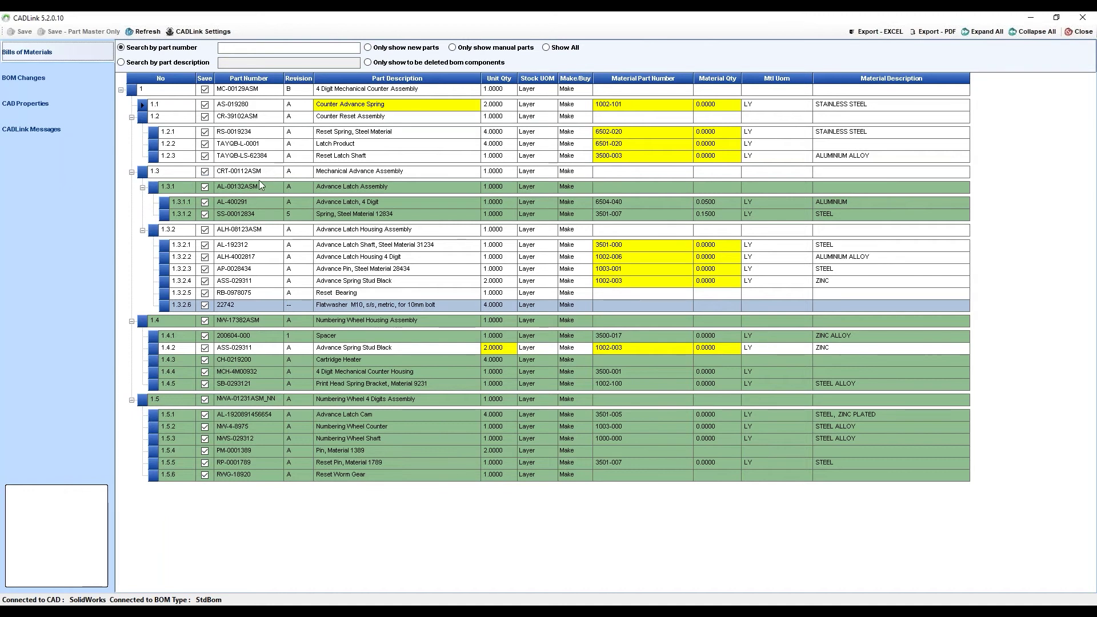
- Select rows 1, 1.2 and 1.2.2, then show row 1.1's CAD, ERP and CADLink description choices
left_click(135, 91)
left_click(338, 118)
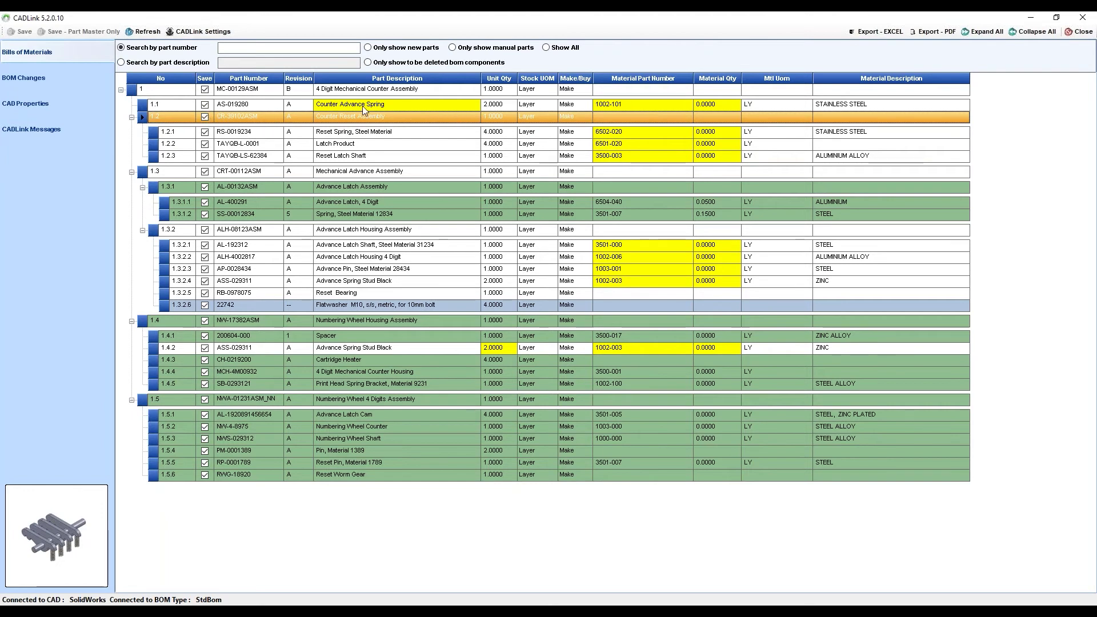
key("Down")
key("Down")
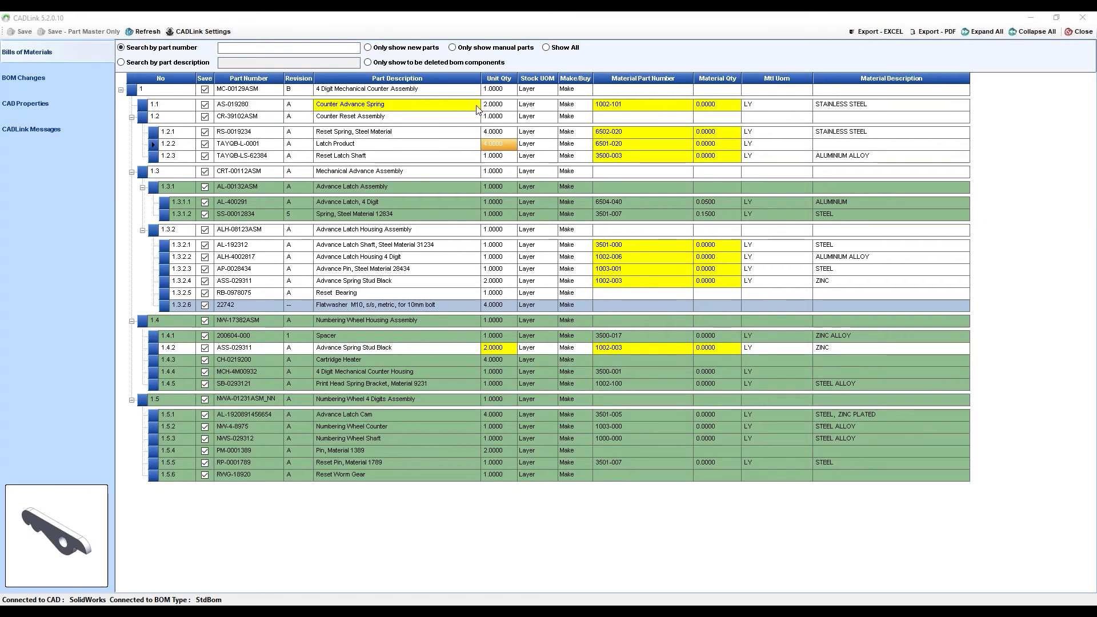
mouse_move(458, 110)
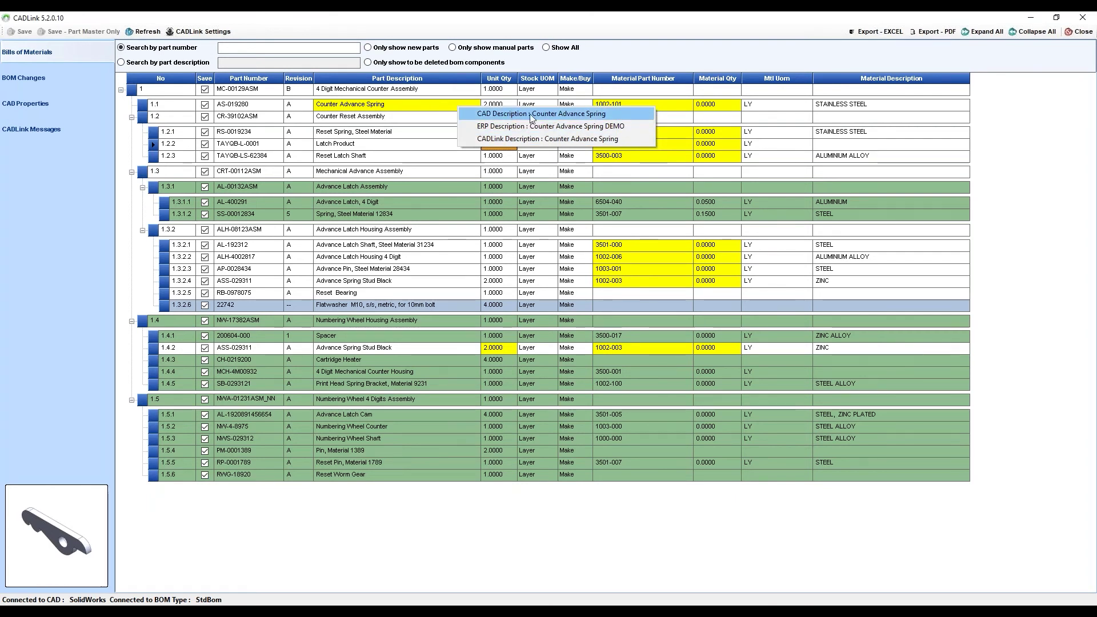
- Take the ERP description for row 1.1 and change DEMO to QBUILD VISIBILITY
left_click(549, 126)
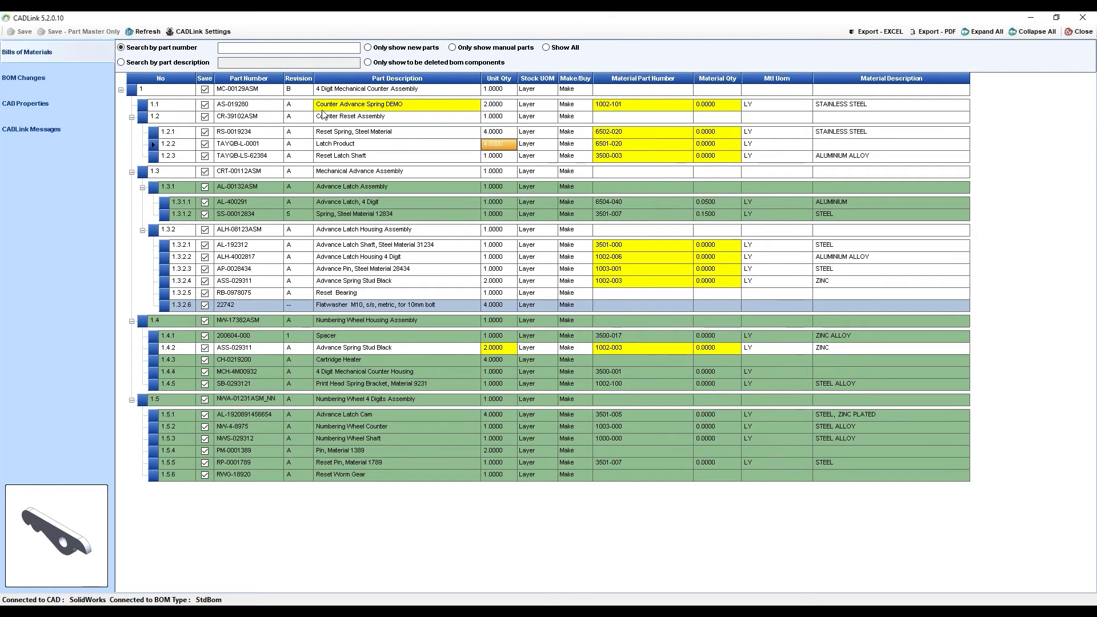
left_click(410, 104)
left_click(432, 104)
key("ctrl+shift+Left")
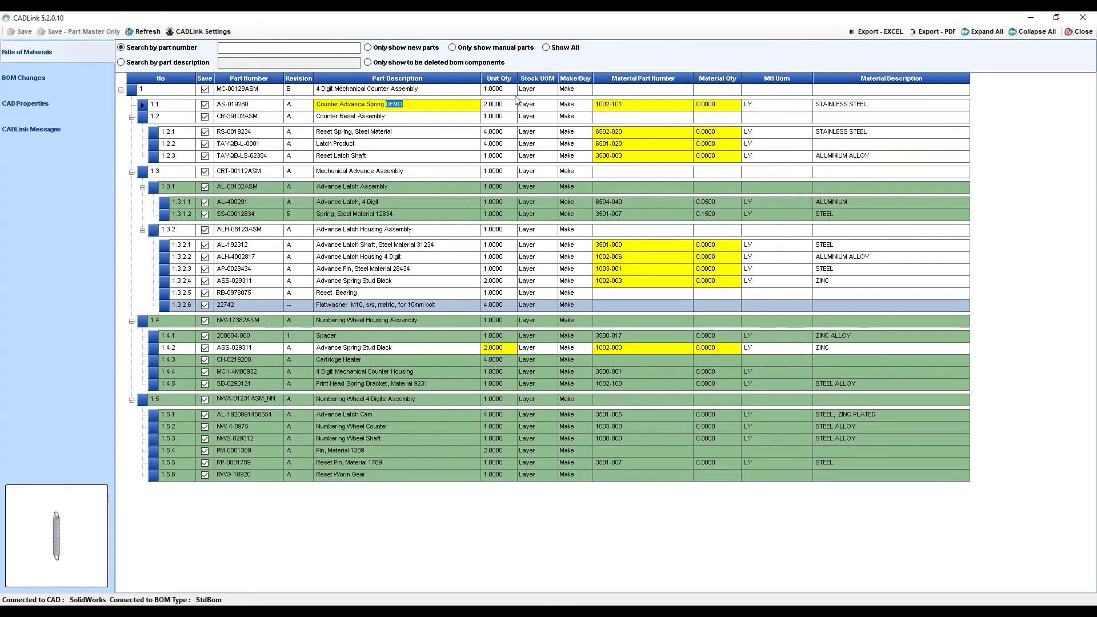
type("QBUILD VISIBILITY")
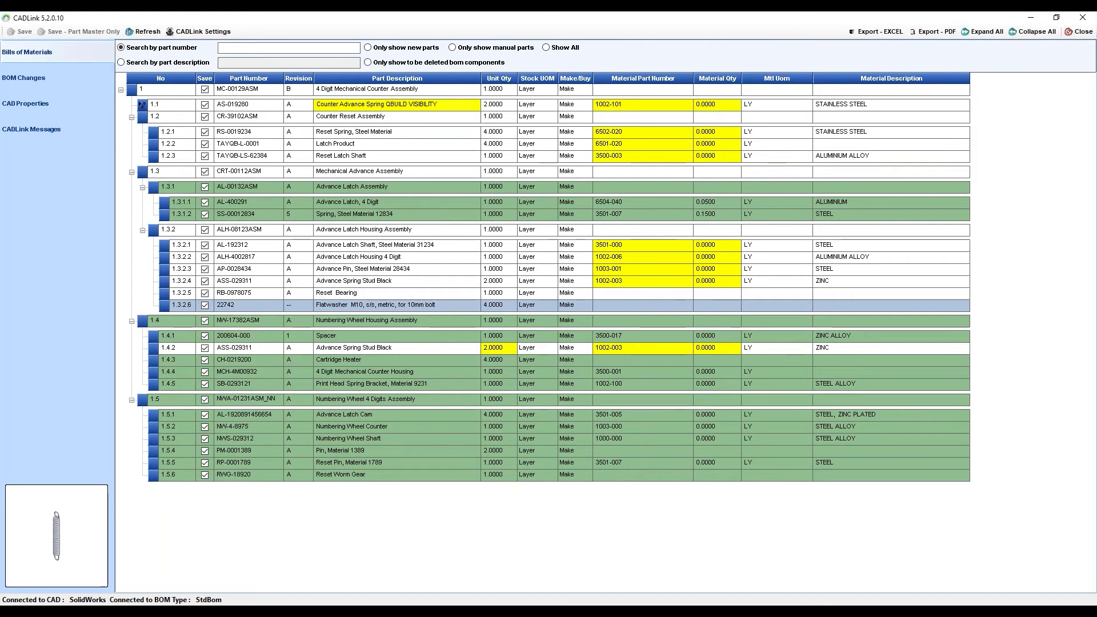
left_click(480, 105)
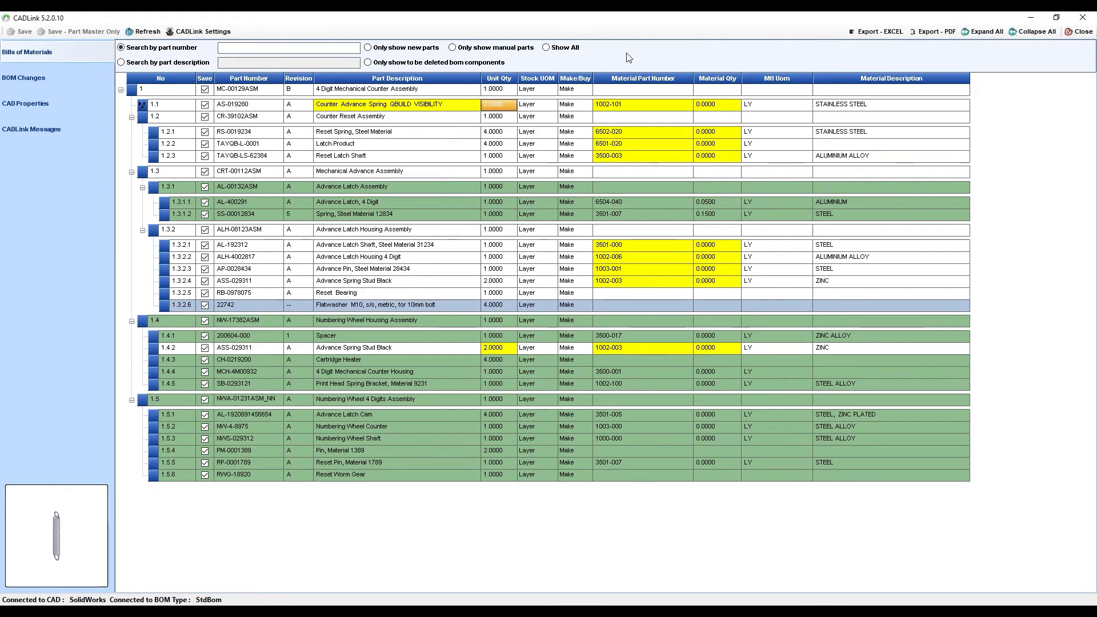
left_click(507, 348)
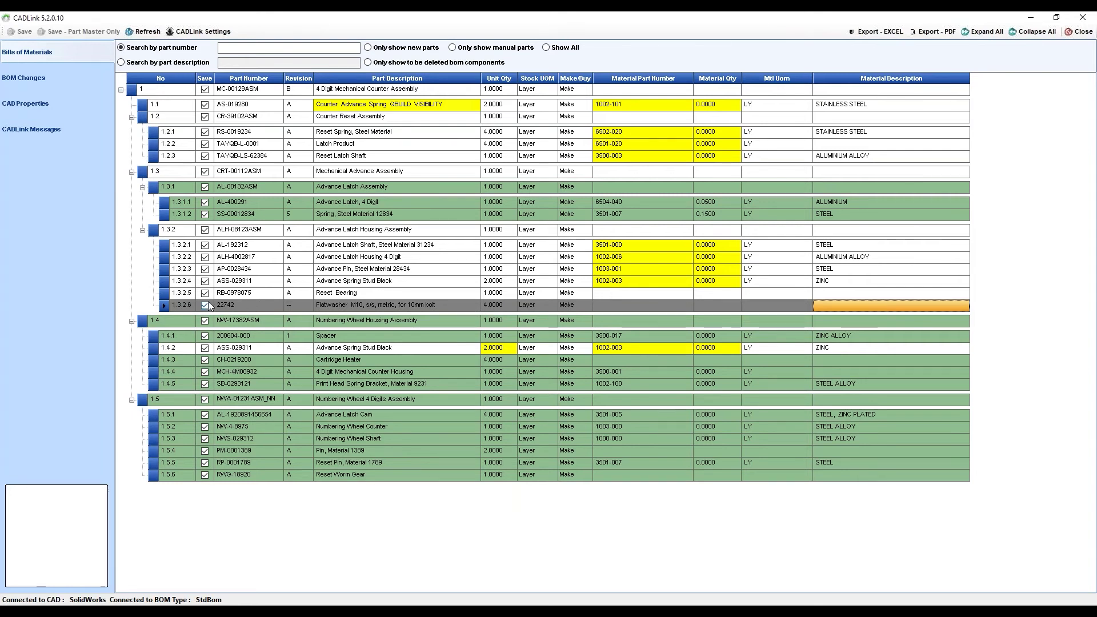
- Convert row 1.3.2.6, the Flatwasher M10 (part 22742), to a manual part
left_click(164, 306)
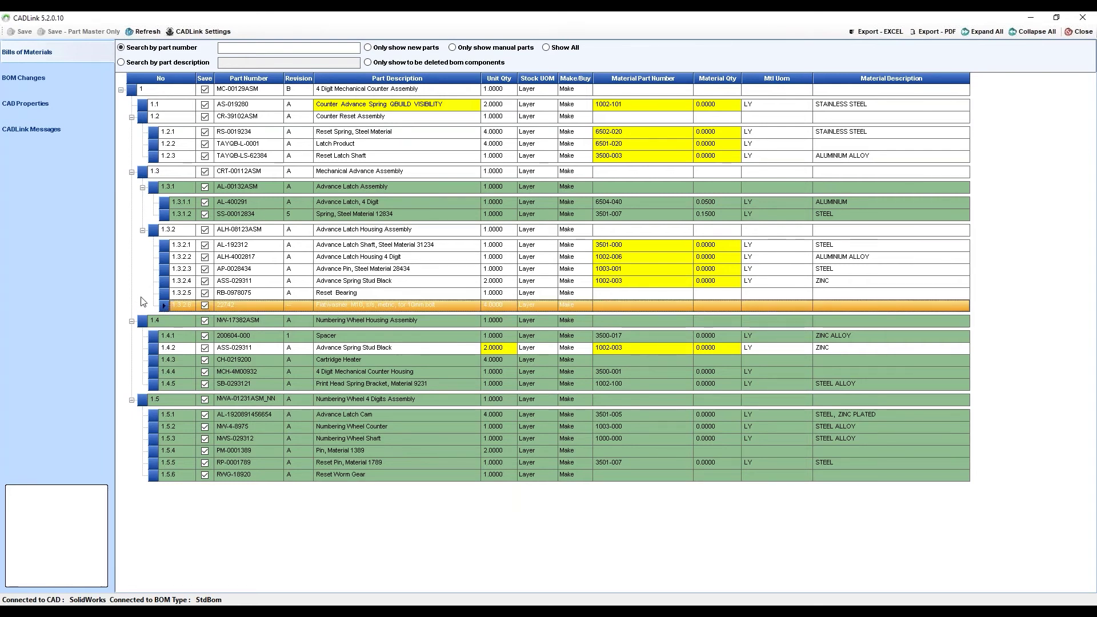
left_click(162, 294)
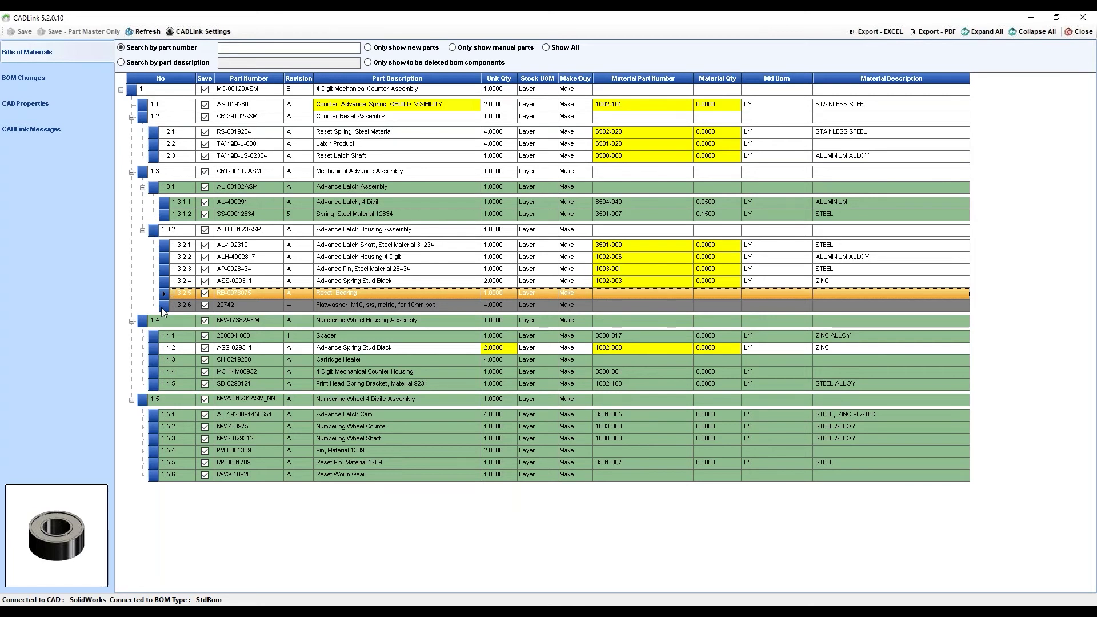
right_click(166, 306)
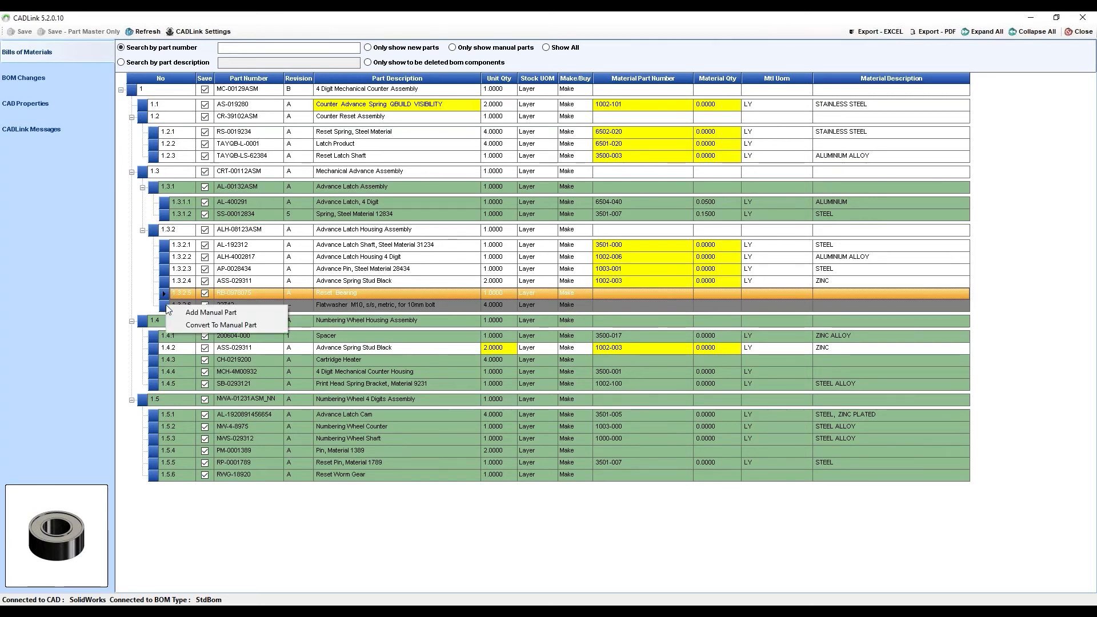
left_click(221, 325)
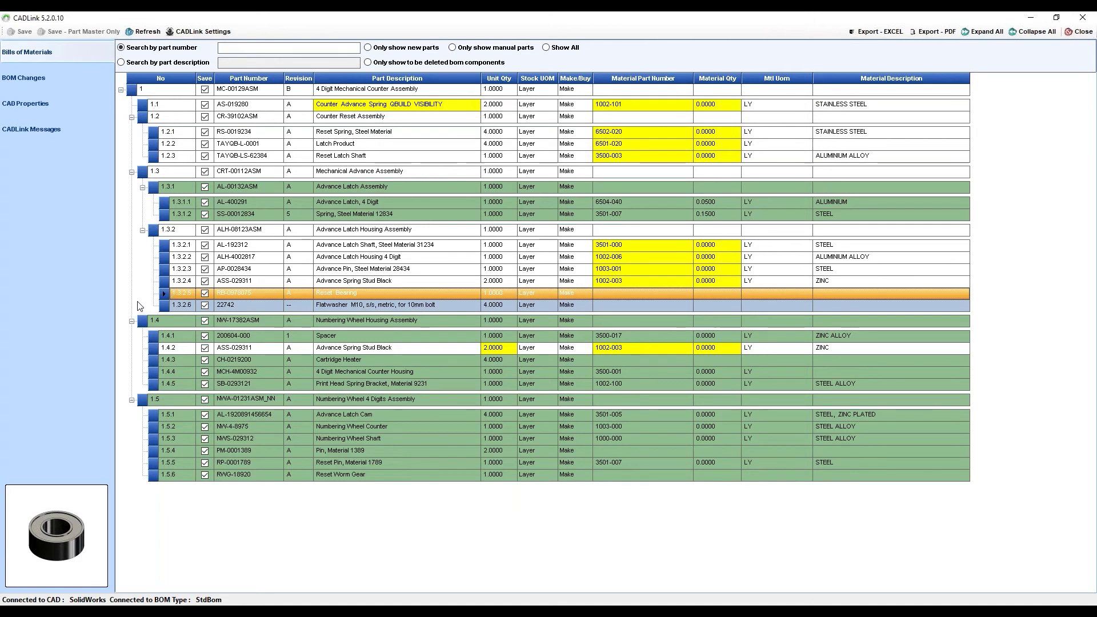
- Insert a blank manual part row 1.5.7 below row 1.5.6
right_click(153, 480)
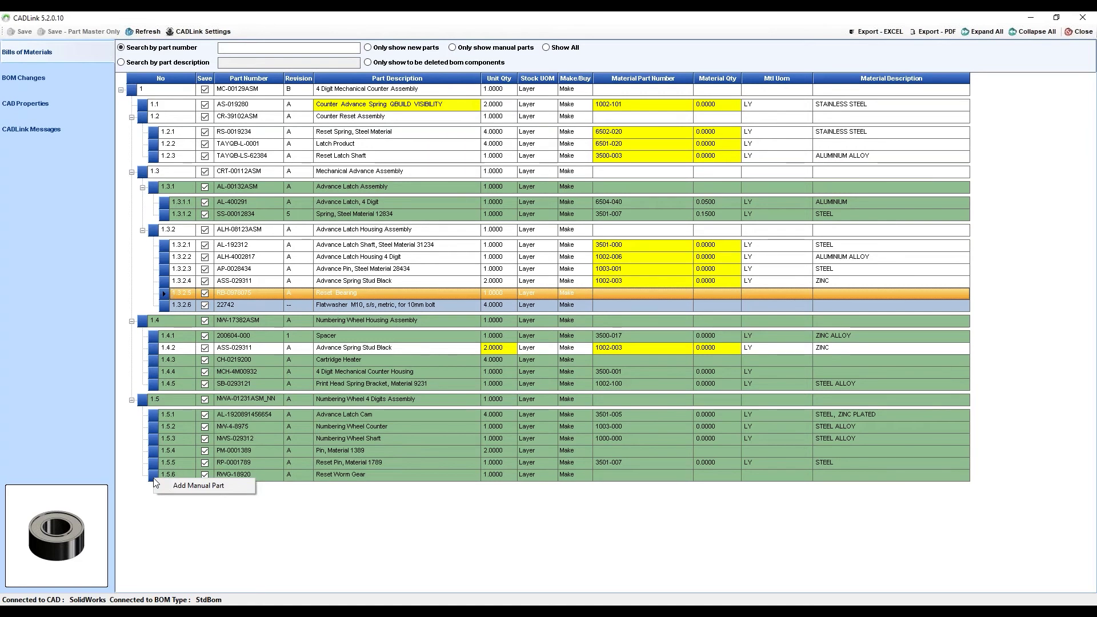
left_click(191, 485)
left_click(263, 487)
- Search parts for '%bolt%', assign part 5001414 to row 1.5.7, and enter unit quantity 5
left_click(279, 488)
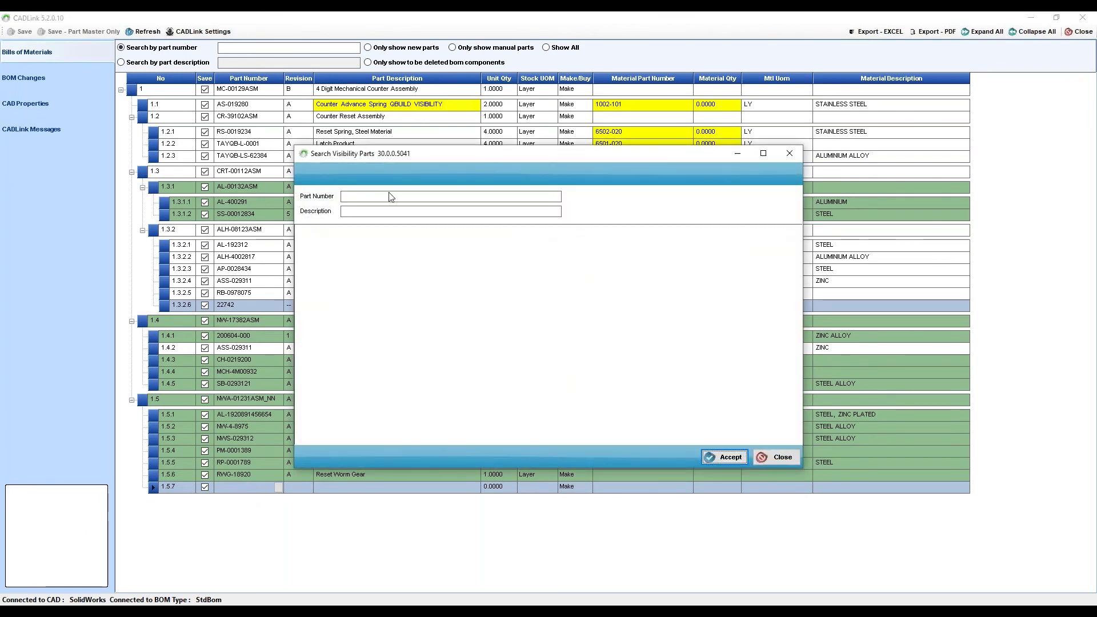
type("bo")
key("Return")
double_click(337, 212)
key("Home")
type("%bolt")
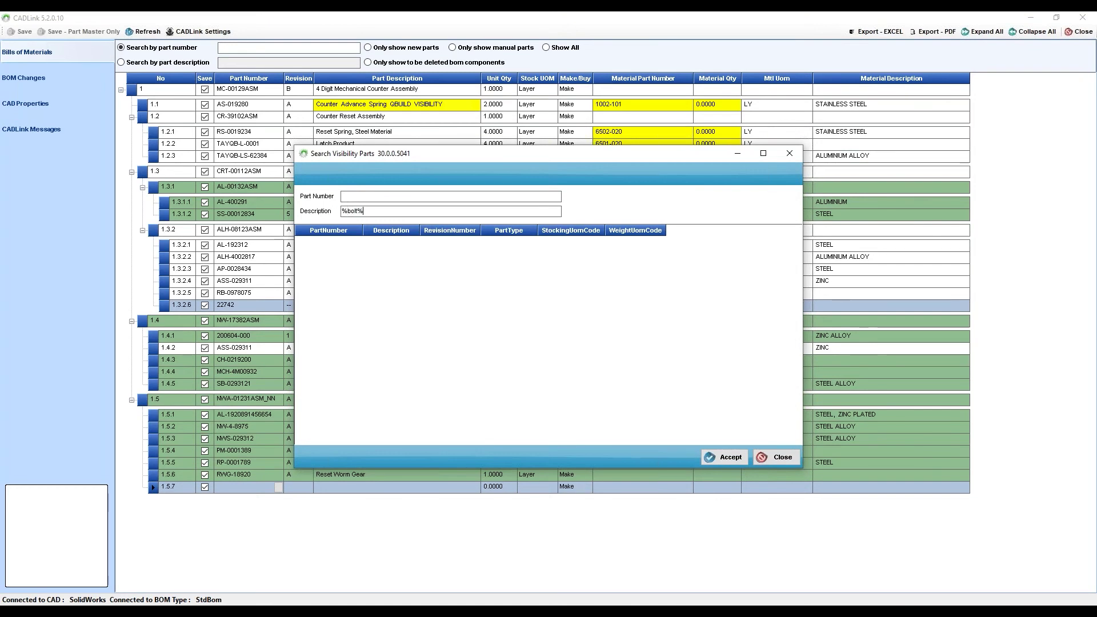
type("%")
key("Return")
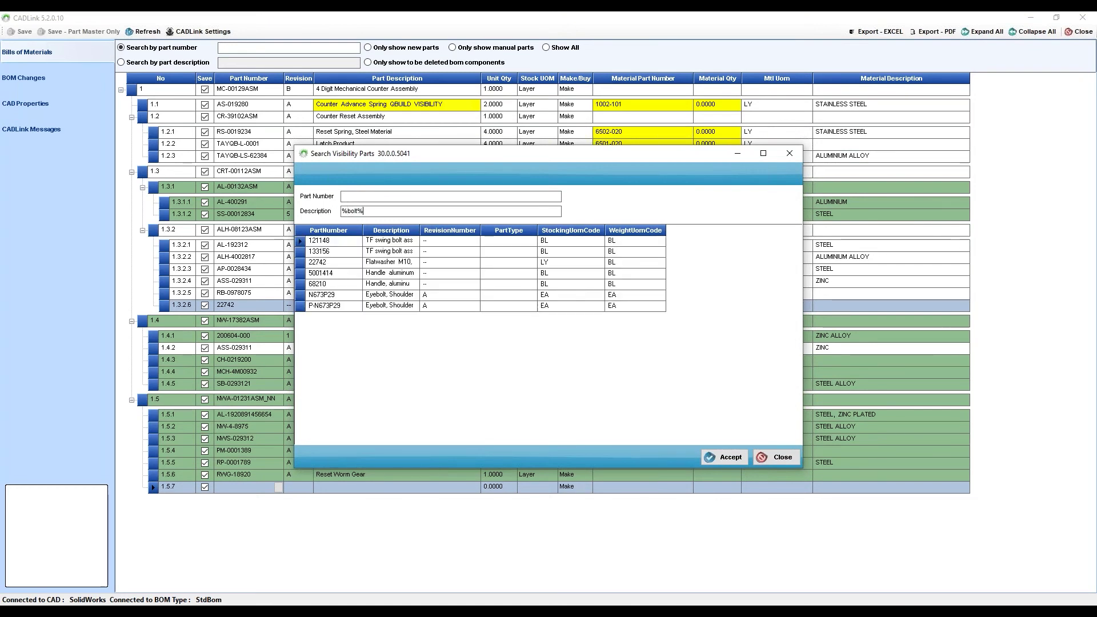
left_click(389, 273)
left_click(734, 458)
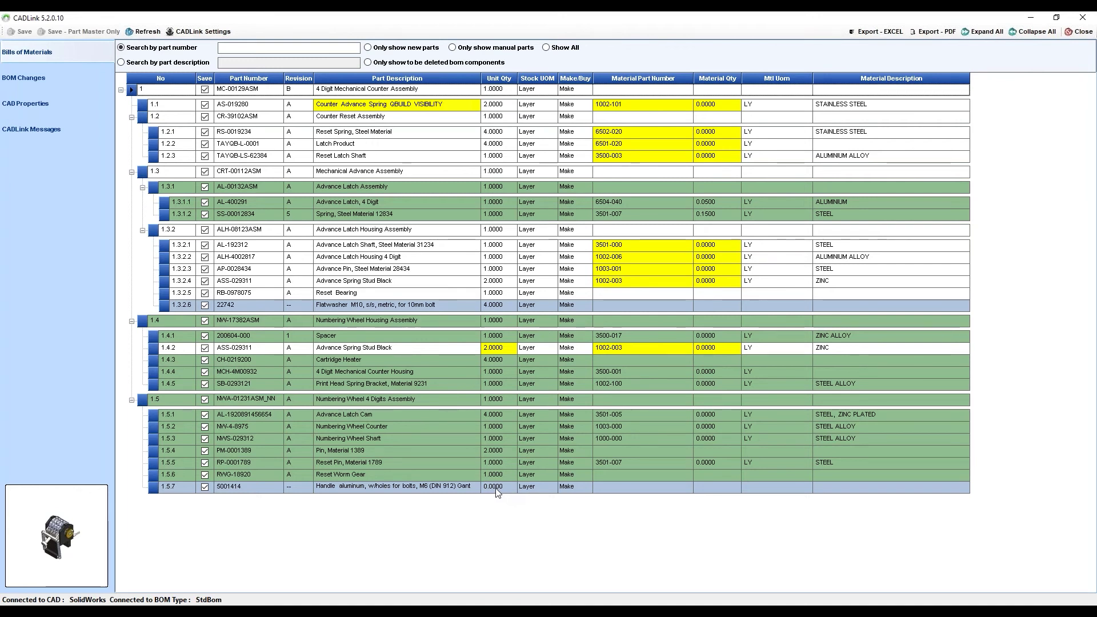
left_click(496, 486)
type("5")
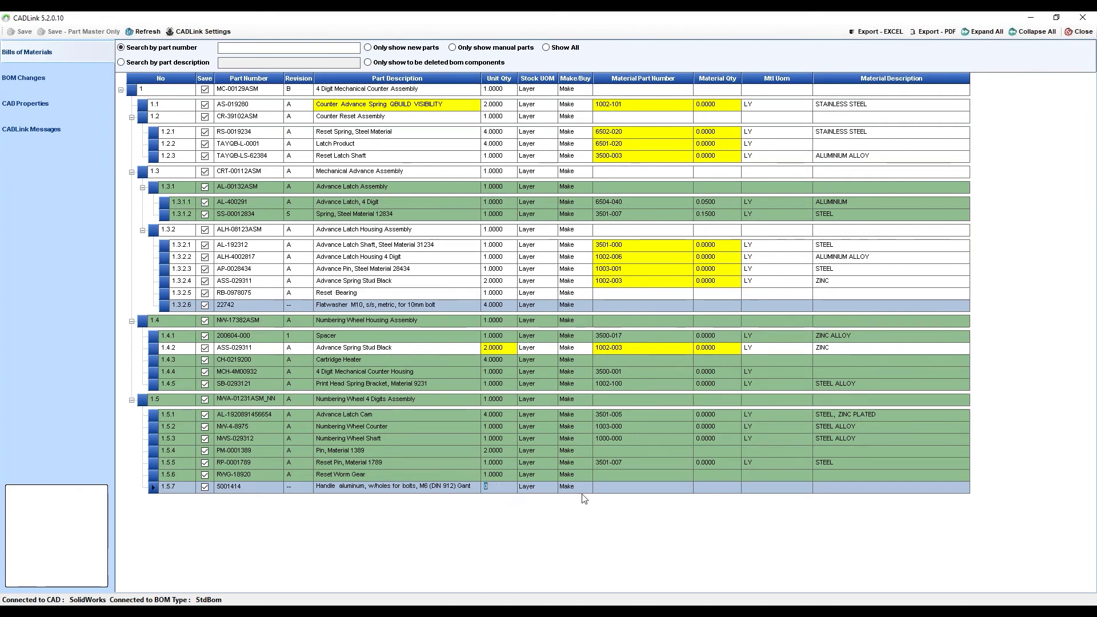
- Commit the handle's 5.0000 unit quantity and review the BOM Changes list showing part 5001414 for insertion
left_click(522, 515)
left_click(255, 269)
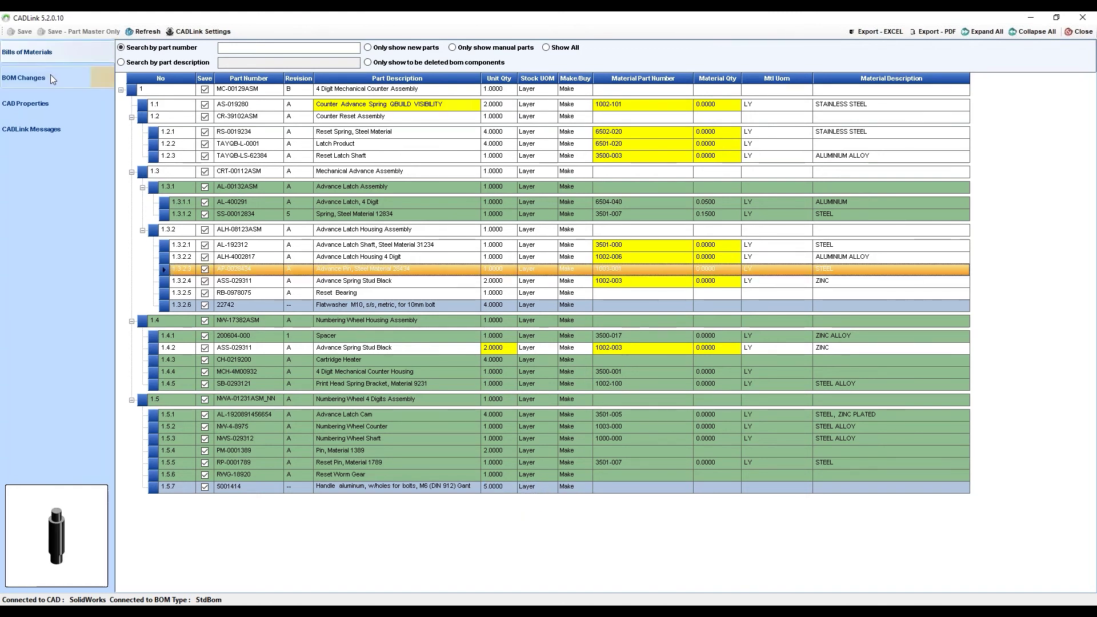
left_click(51, 76)
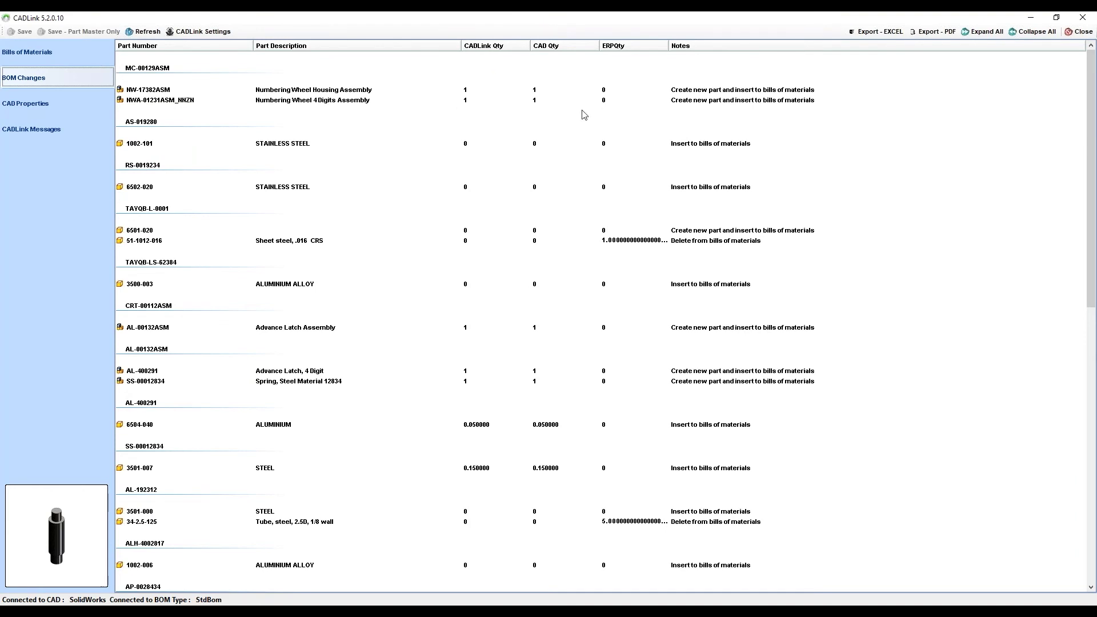
scroll(720, 150, "down", 1)
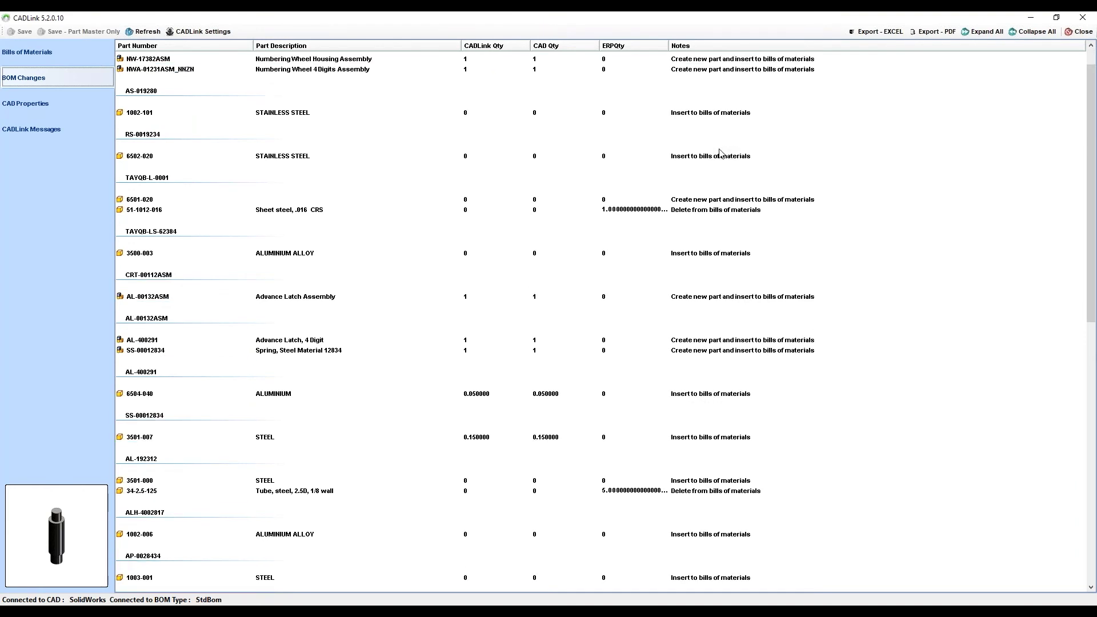
scroll(720, 153, "down", 13)
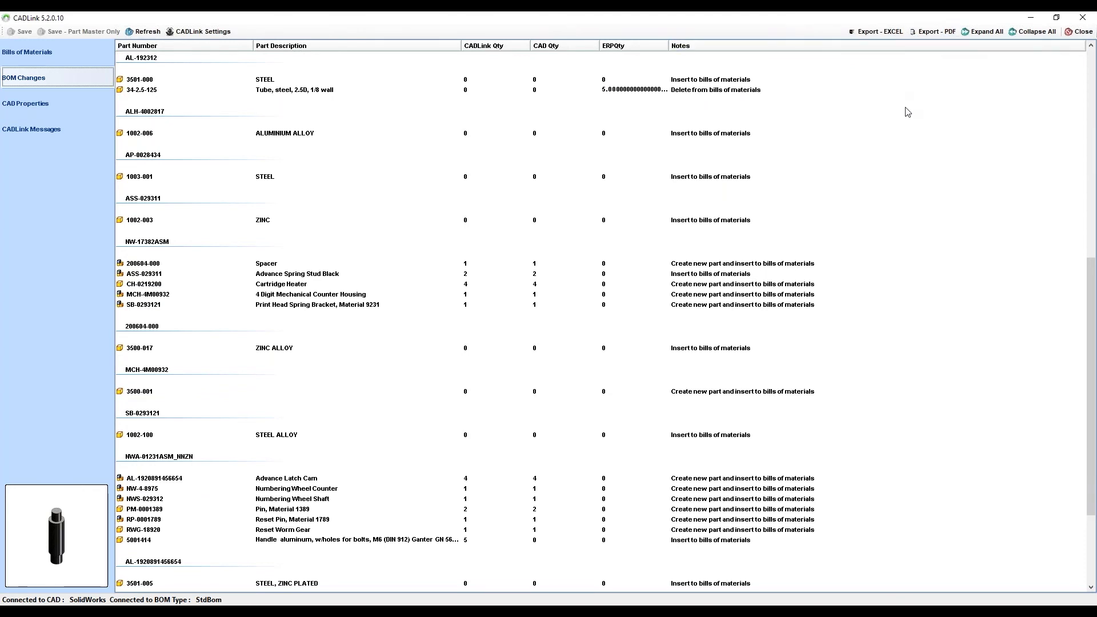
scroll(701, 223, "down", 3)
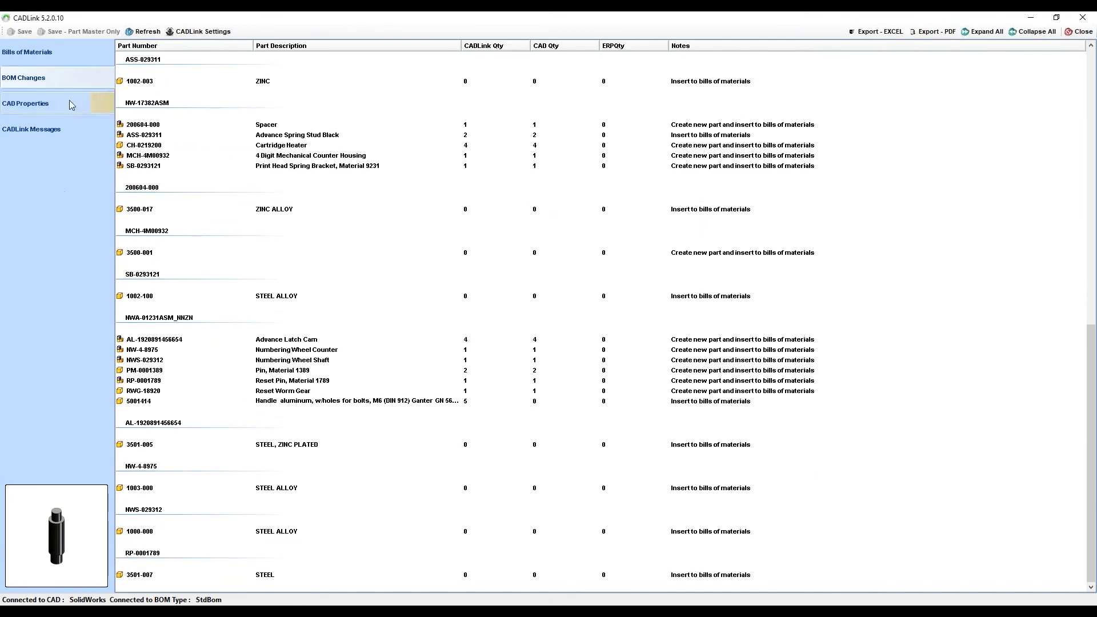
- Open CAD Properties and expand MC-00129ASM and its Counter Advance, Reset, Mechanical Advance, Housing and Numbering Wheel nodes
left_click(38, 104)
left_click(121, 49)
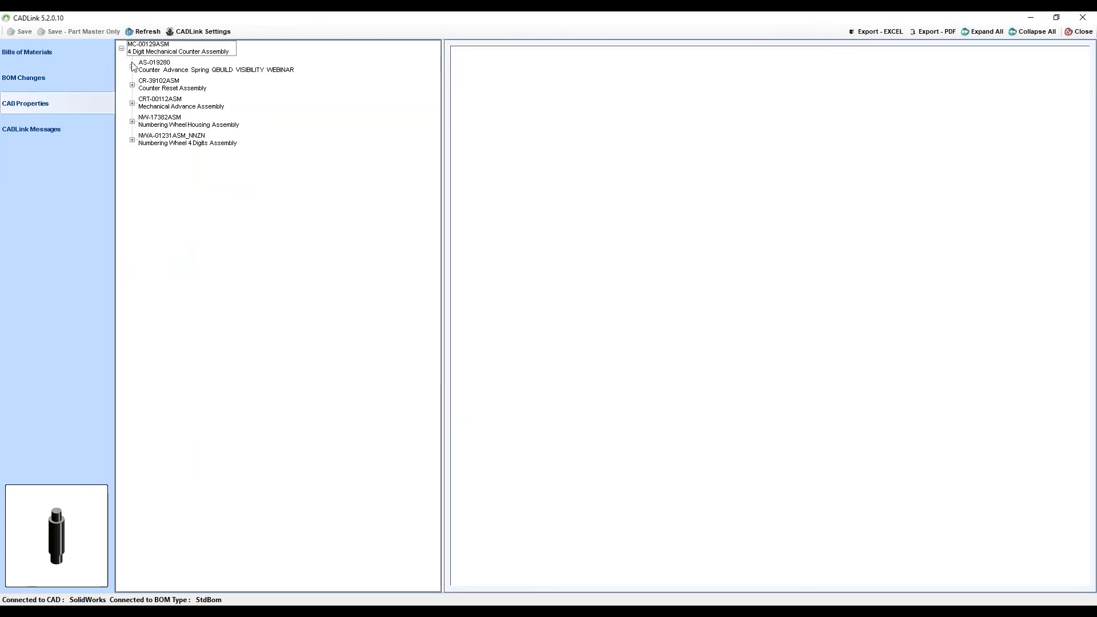
left_click(133, 67)
left_click(133, 103)
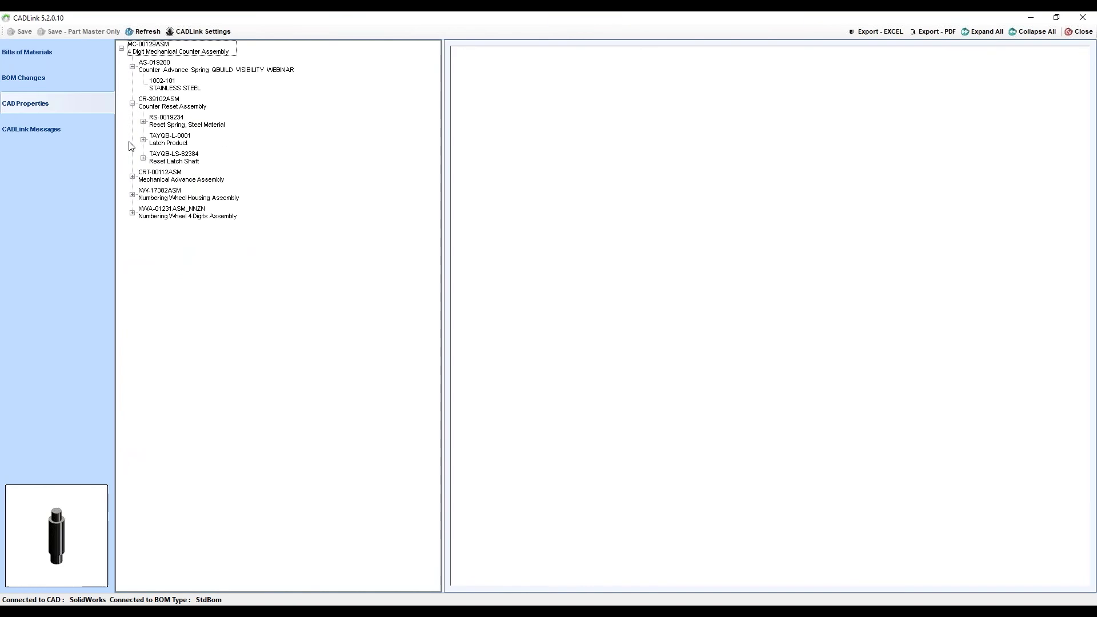
left_click(132, 177)
left_click(133, 232)
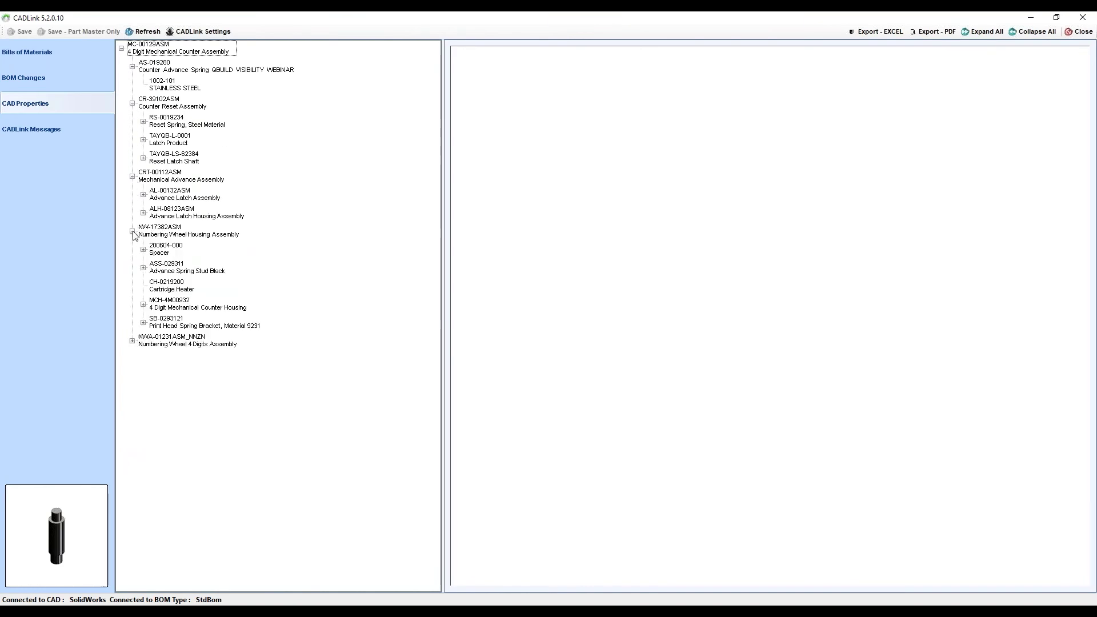
left_click(133, 341)
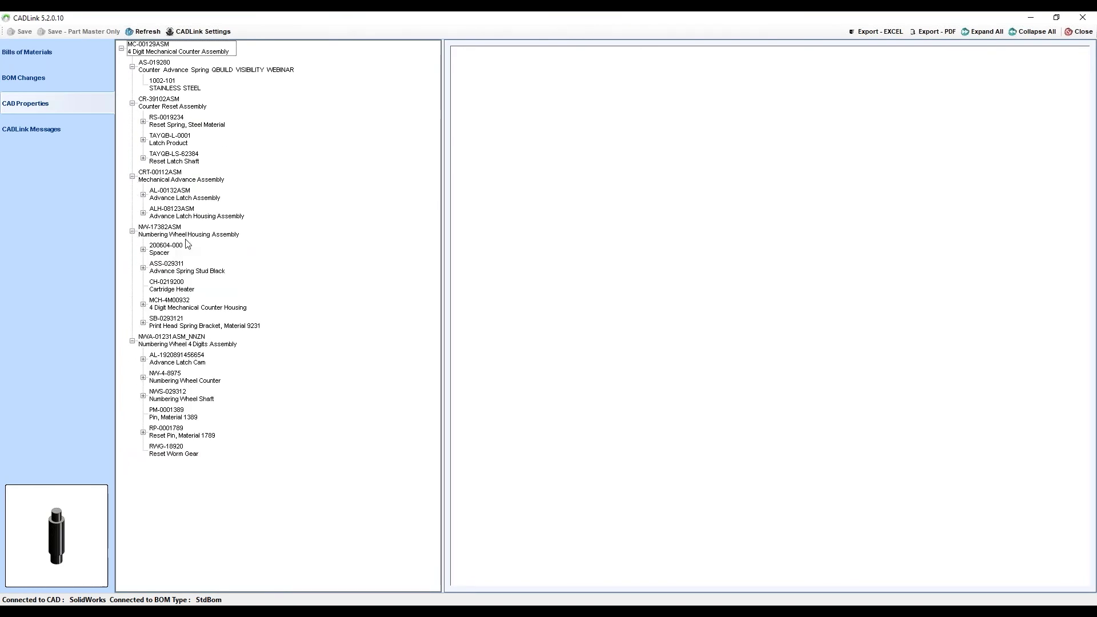
- Show AS-019280's custom property values and expand RS-0019234 and TAYQB-L-0001 to see their materials
left_click(160, 70)
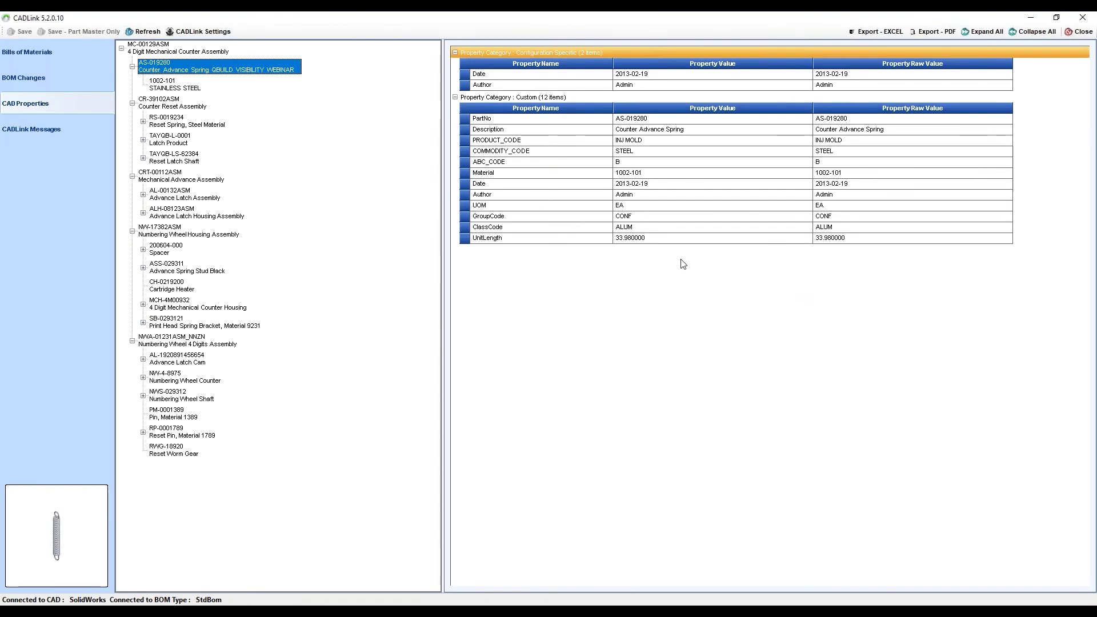
left_click(1037, 161)
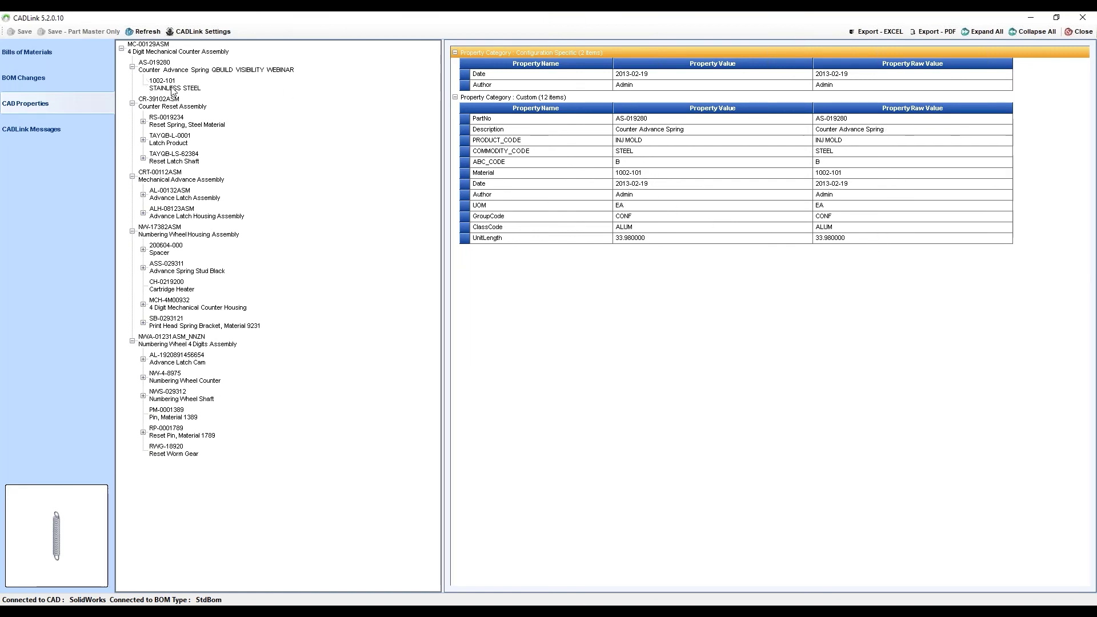
left_click(143, 122)
left_click(144, 158)
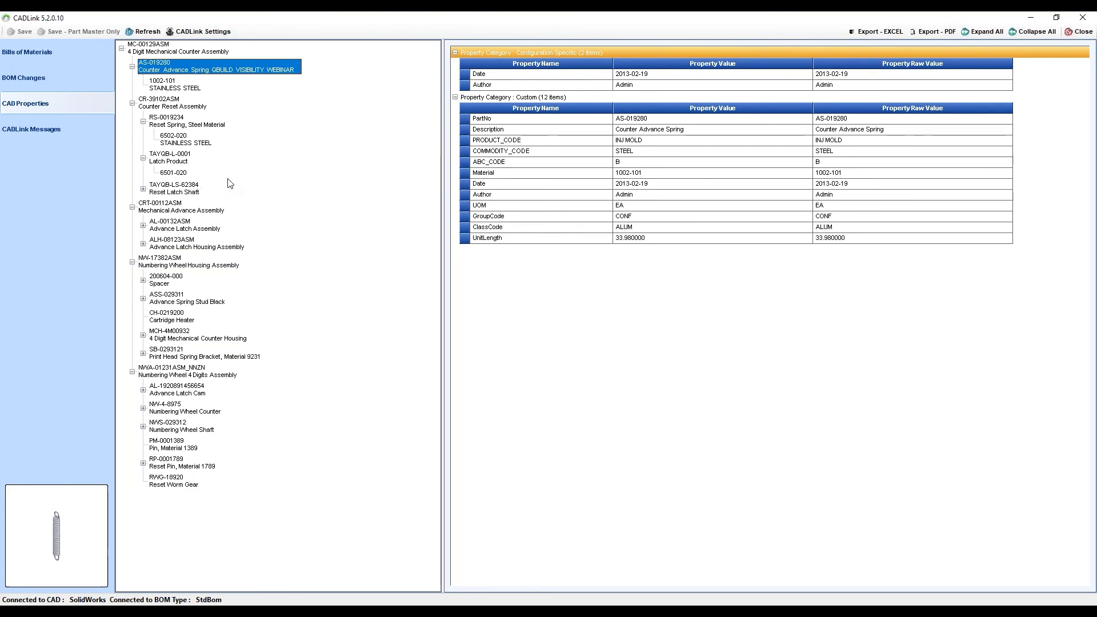
- Open CADLink Messages and select the first 'Qty per cannot be zero' error for AS-019280
left_click(46, 129)
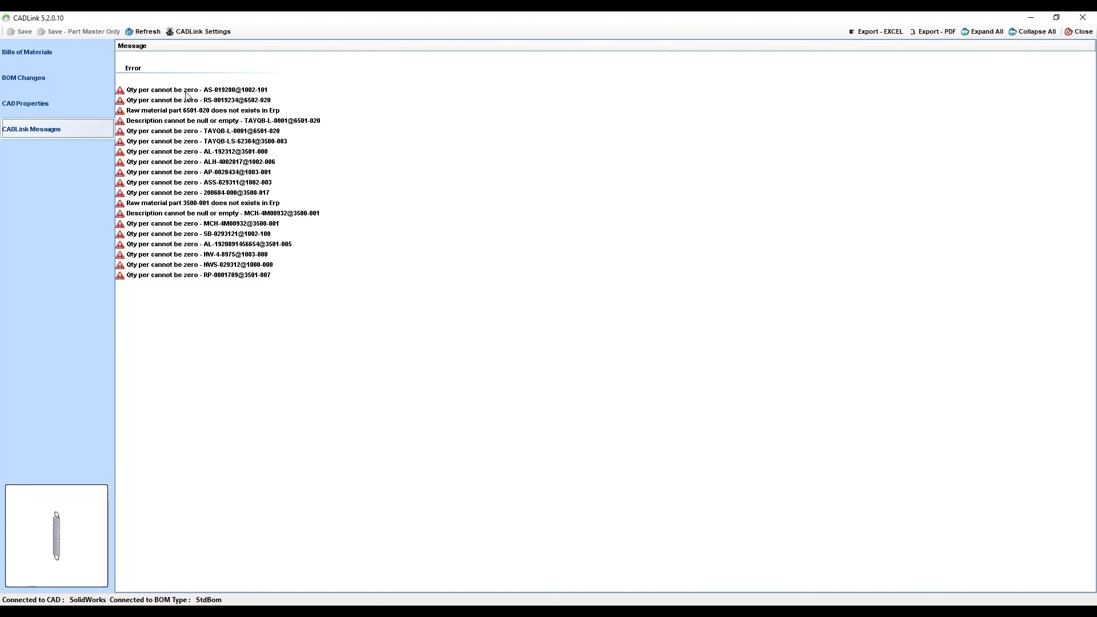
left_click(186, 91)
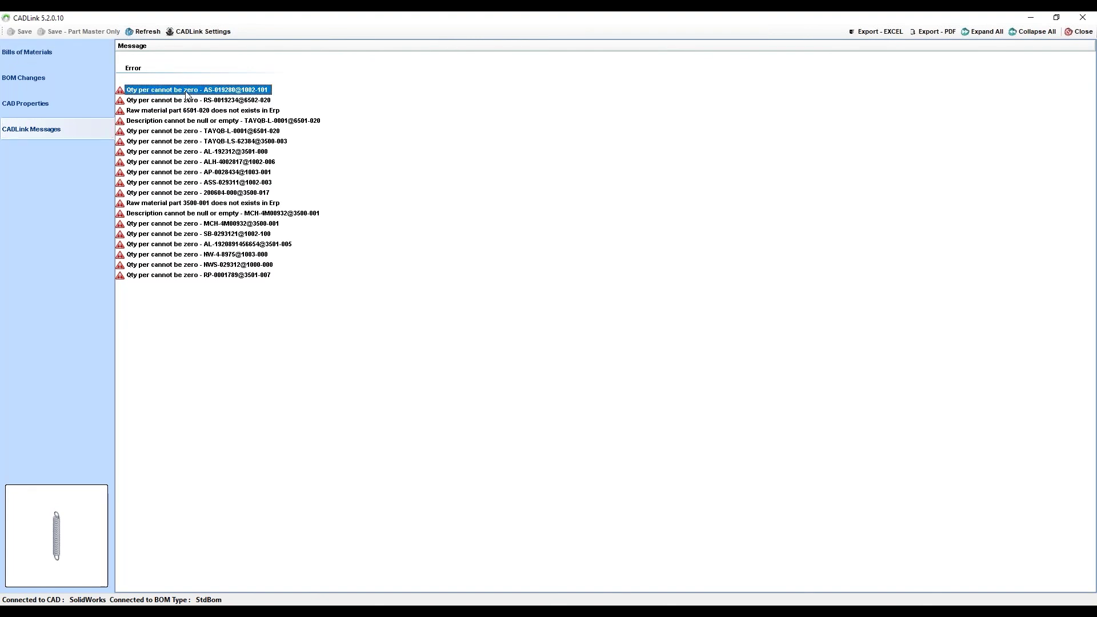
- Jump to AS-019280 in the BOM and set its and the next four zero material quantities to 1
double_click(186, 92)
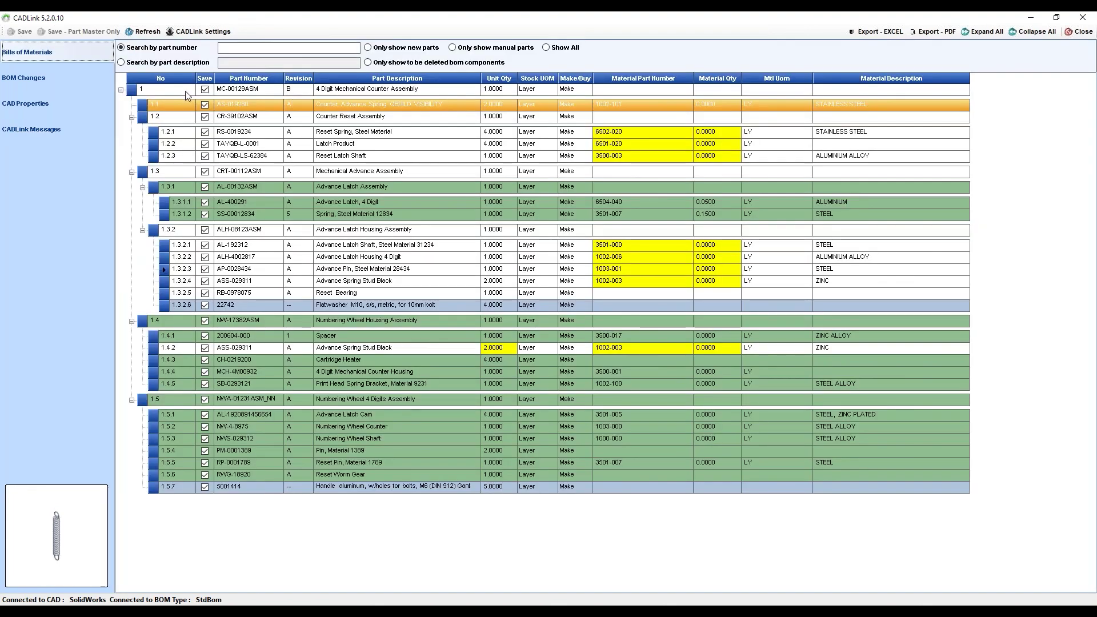
left_click(723, 104)
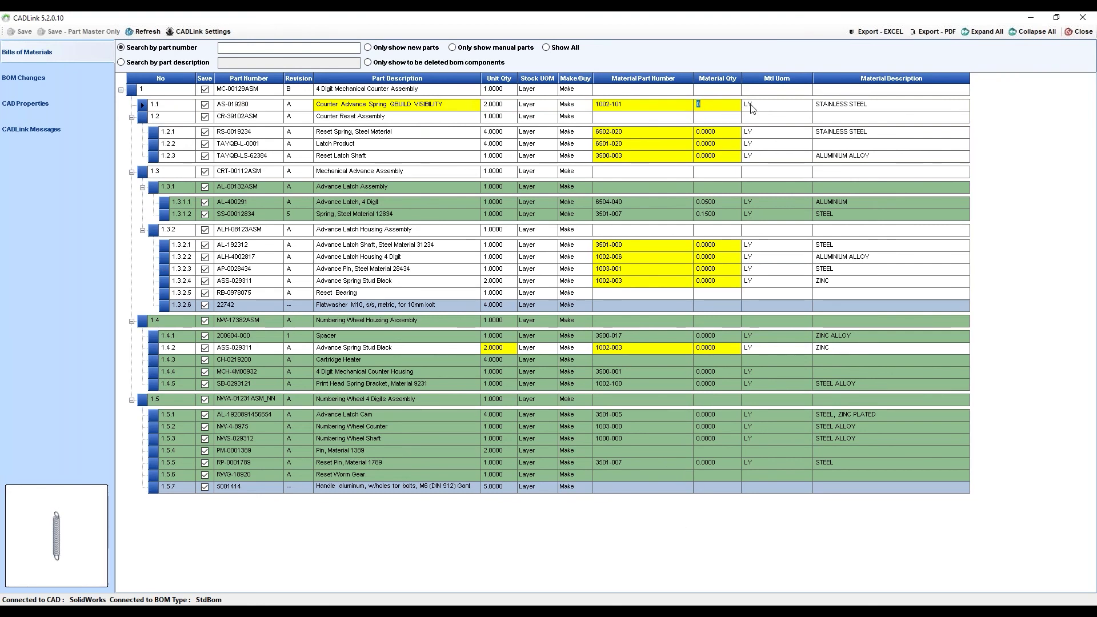
type("1.00001")
left_click(709, 156)
type("1")
left_click(711, 245)
type("1")
left_click(713, 257)
type("1")
left_click(714, 269)
type("1")
- Set the remaining zero material quantities, rows 1.3.2.4 through 1.5.5, 1.4.4 and 1.2.2, to 1
left_click(715, 281)
type("1")
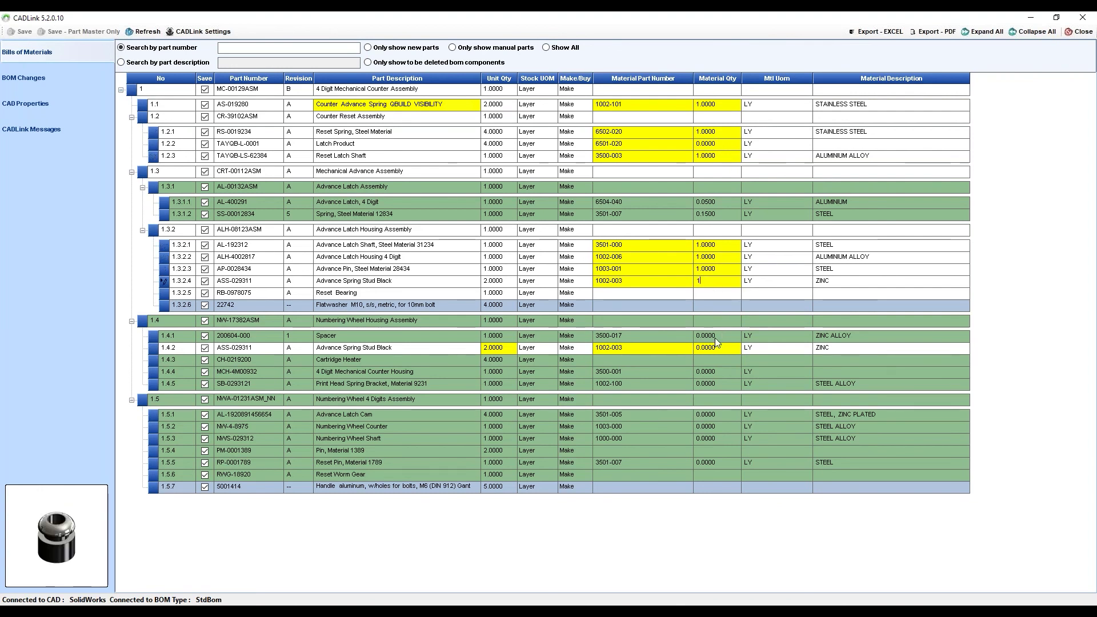
left_click(714, 336)
type("1")
left_click(715, 348)
type("1")
left_click(716, 383)
type("1")
left_click(707, 414)
type("1")
left_click(707, 427)
type("1")
left_click(708, 439)
type("1")
left_click(708, 463)
type("1")
key("Tab")
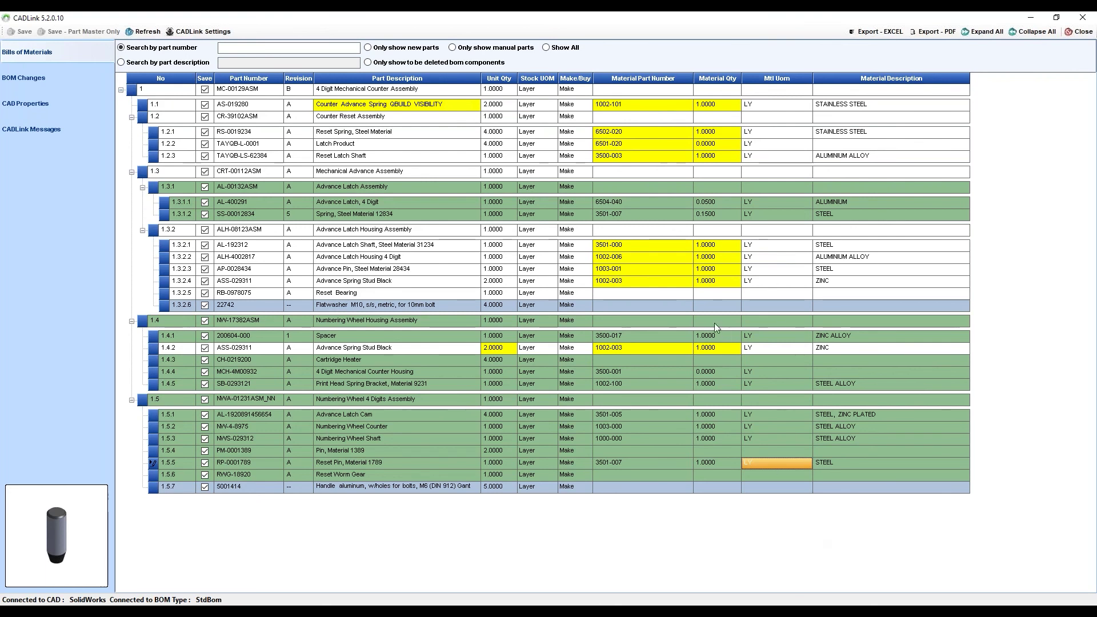
left_click(710, 371)
type("1")
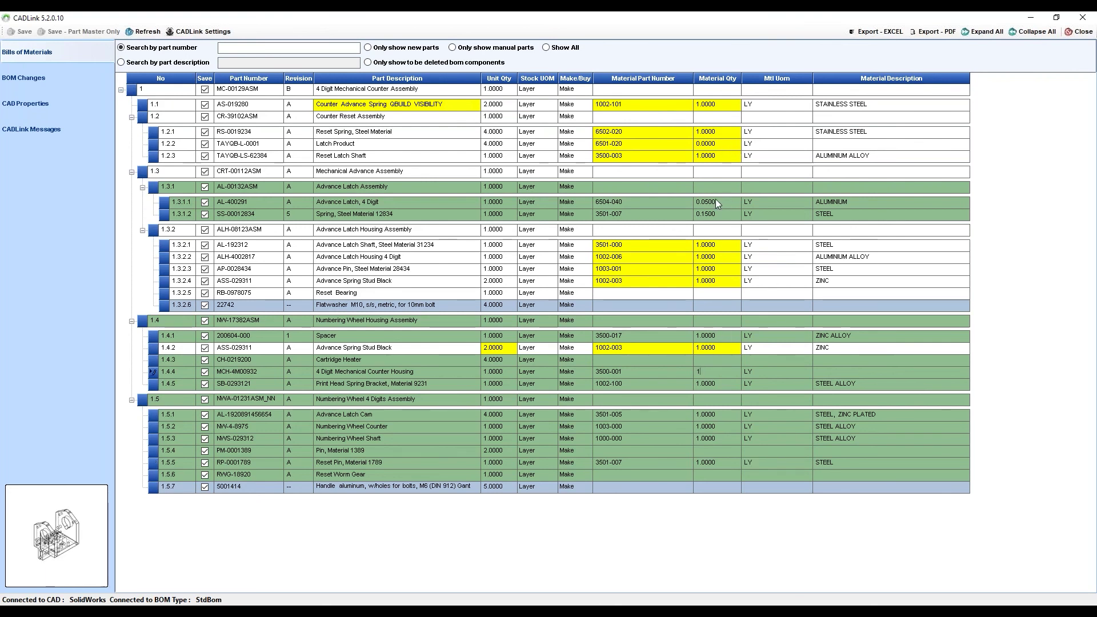
left_click(712, 148)
type("1")
key("Tab")
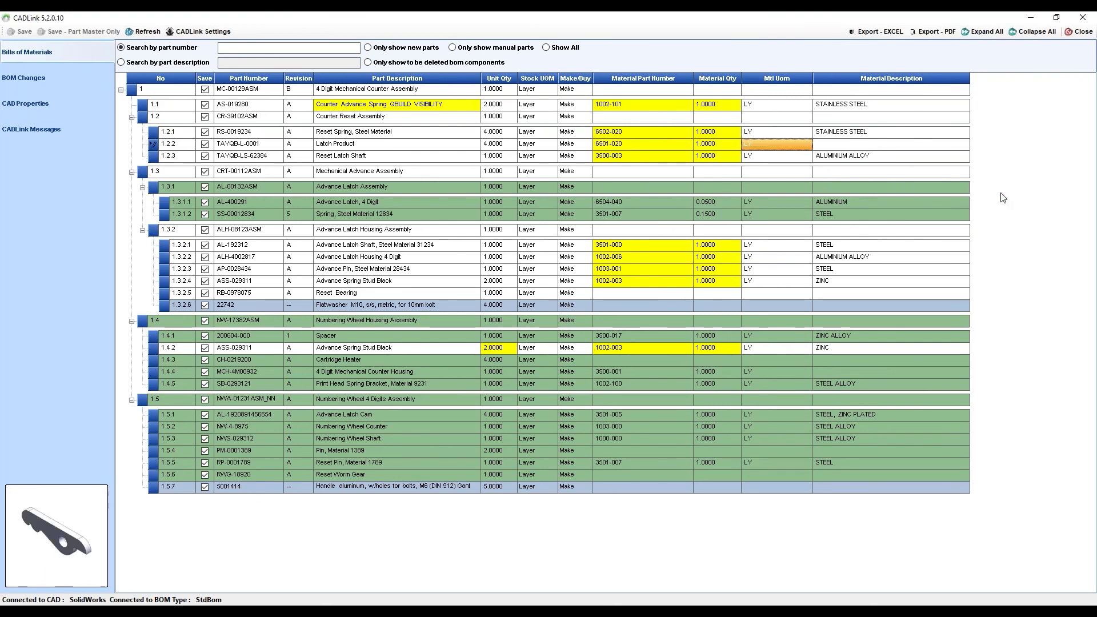
- Check CADLink Messages until the error list is empty, then return to the Bills of Materials grid
left_click(60, 133)
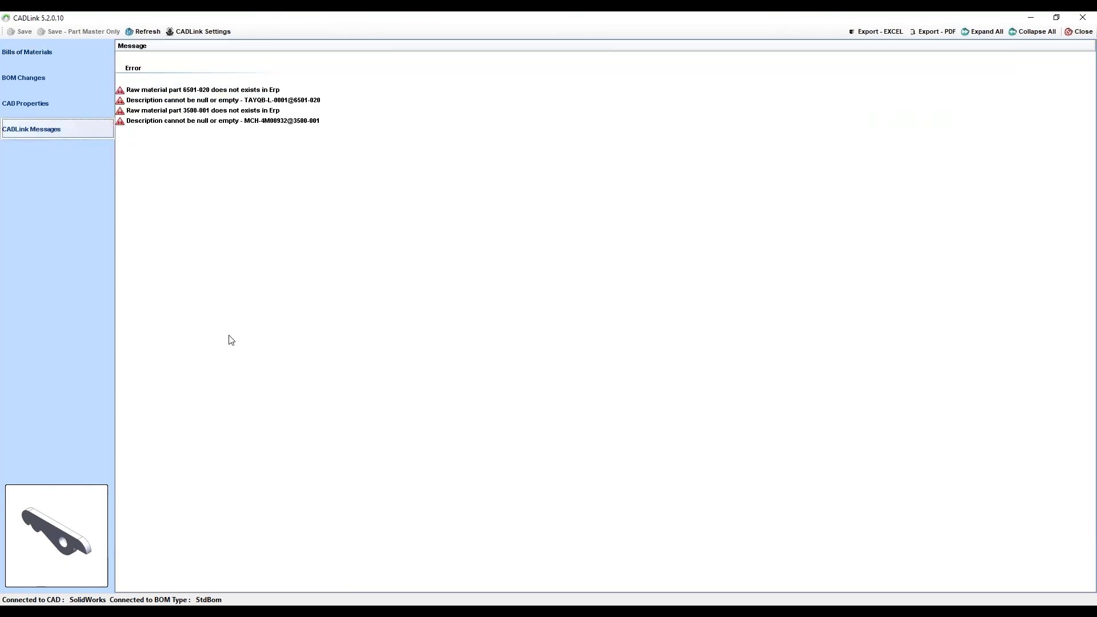
left_click(57, 57)
left_click(39, 129)
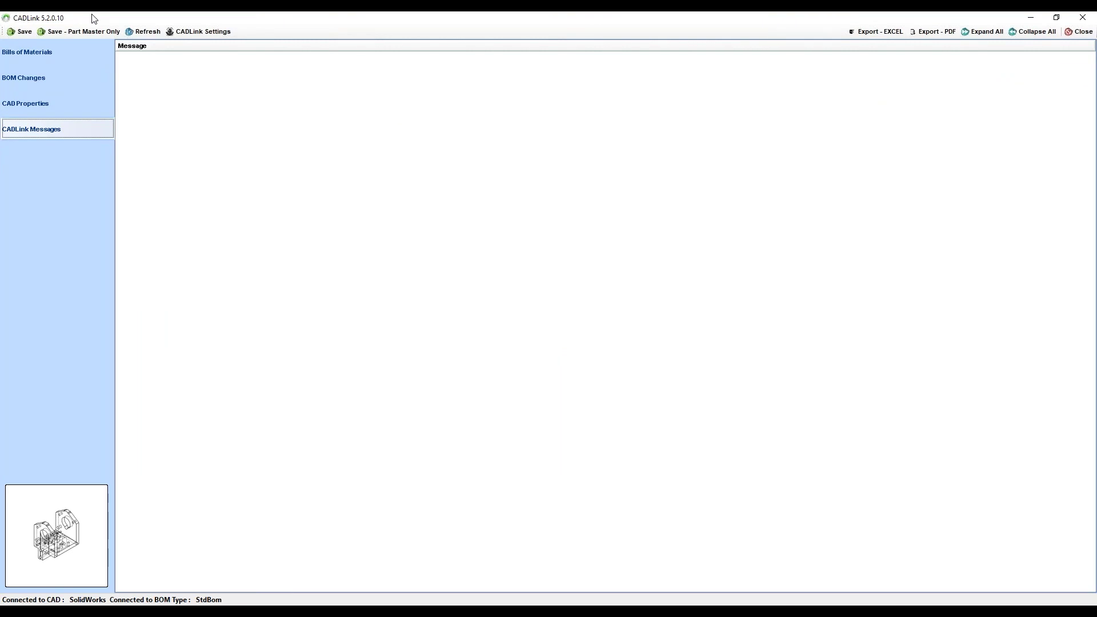
left_click(121, 47)
left_click(48, 52)
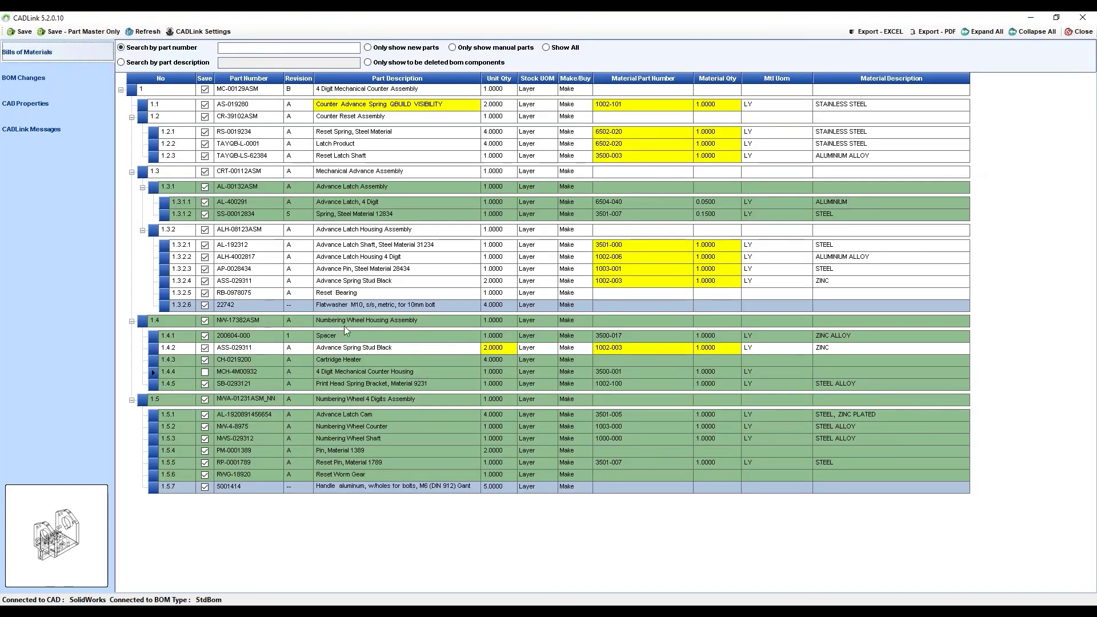